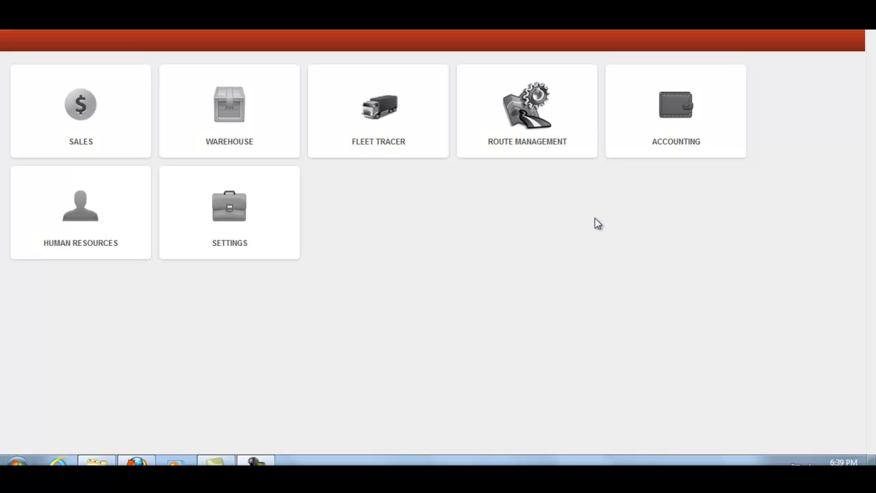
Open the Ashoke Leyland vehicle record in Fleet Tracer and examine its manufacture details and vehicle class options.
left_click(397, 118)
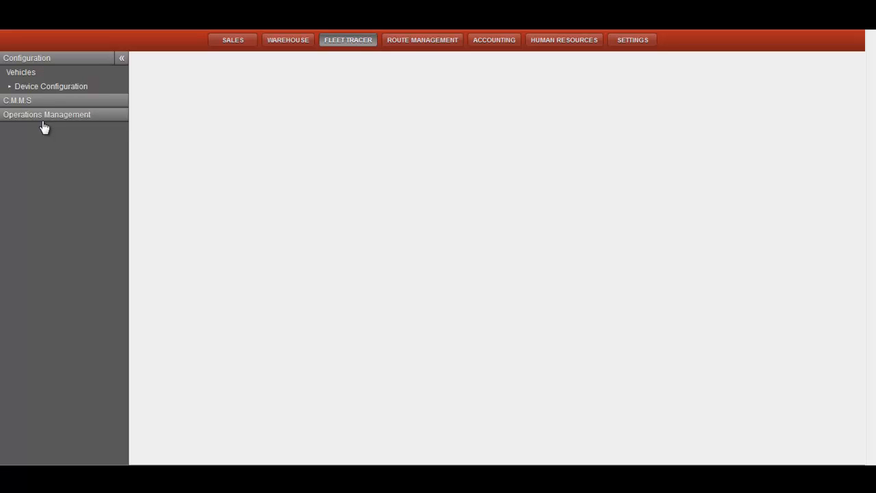
left_click(32, 74)
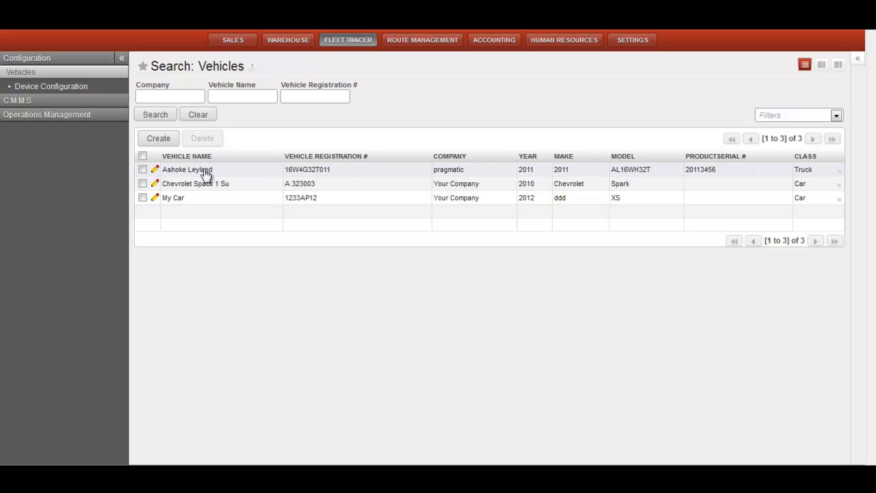
left_click(204, 170)
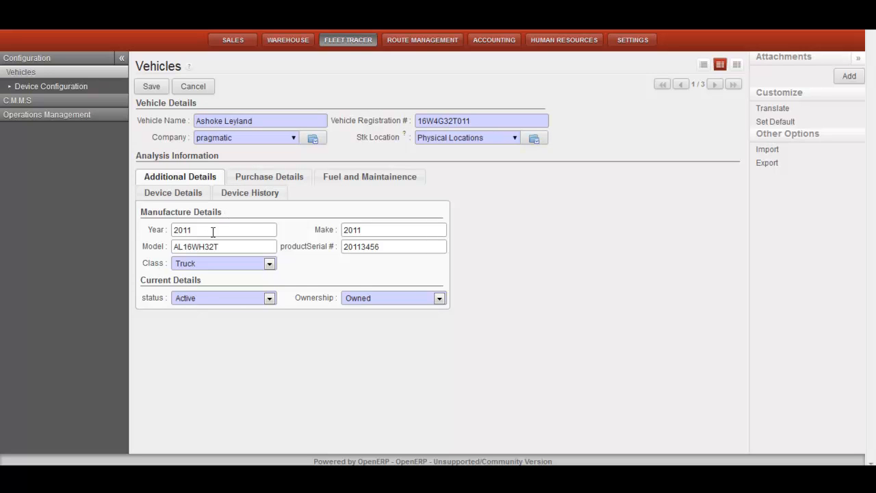
double_click(164, 232)
left_click(260, 265)
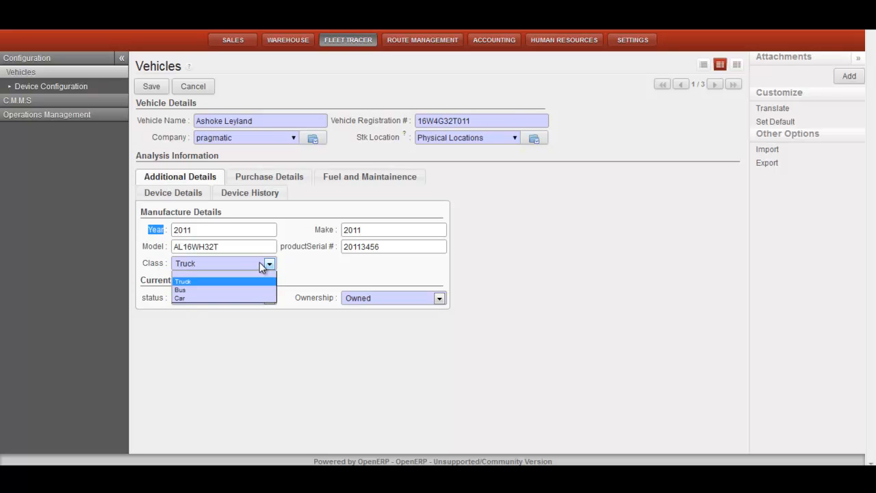
left_click(259, 263)
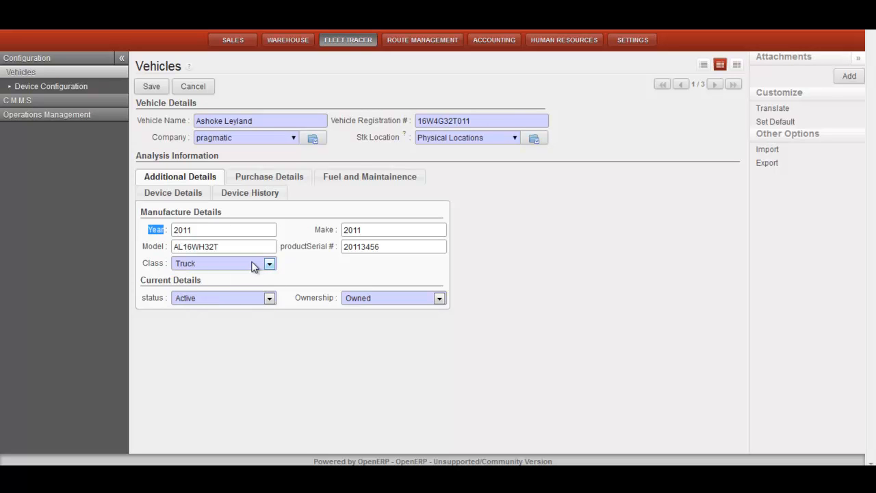
Review the vehicle's purchase details, fuel and maintenance settings, and assigned tracking device.
left_click(249, 177)
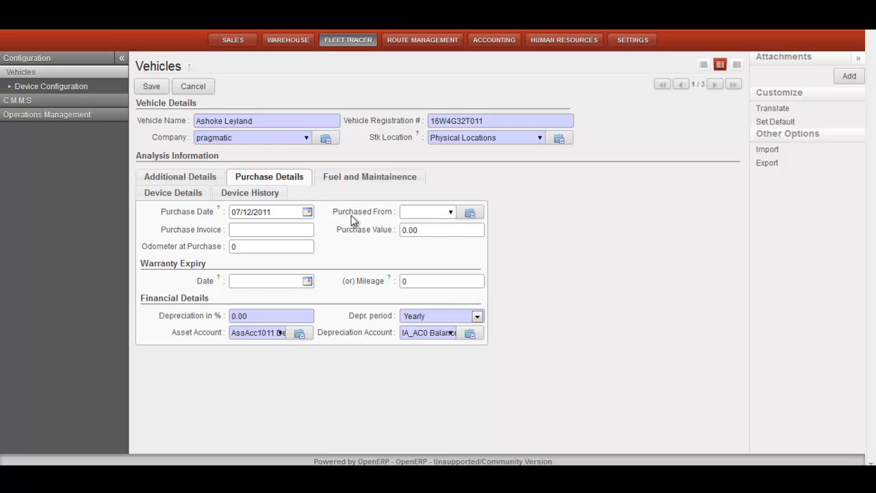
left_click(275, 231)
left_click(340, 185)
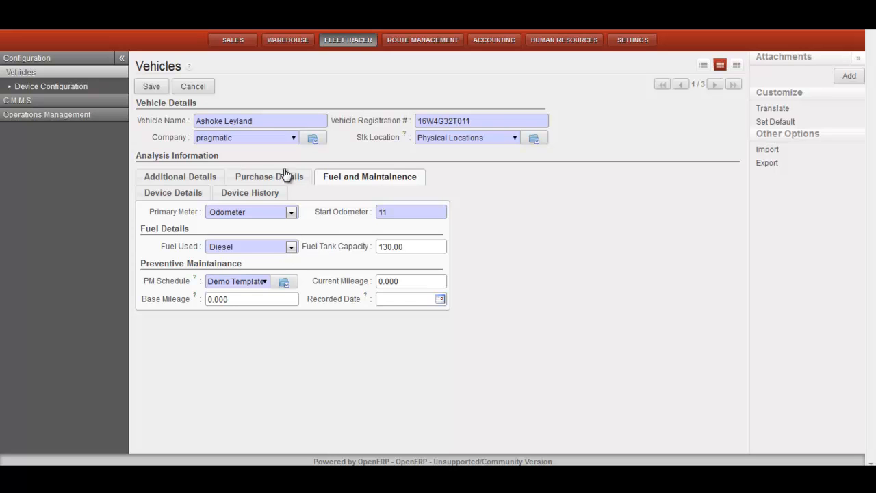
left_click(191, 200)
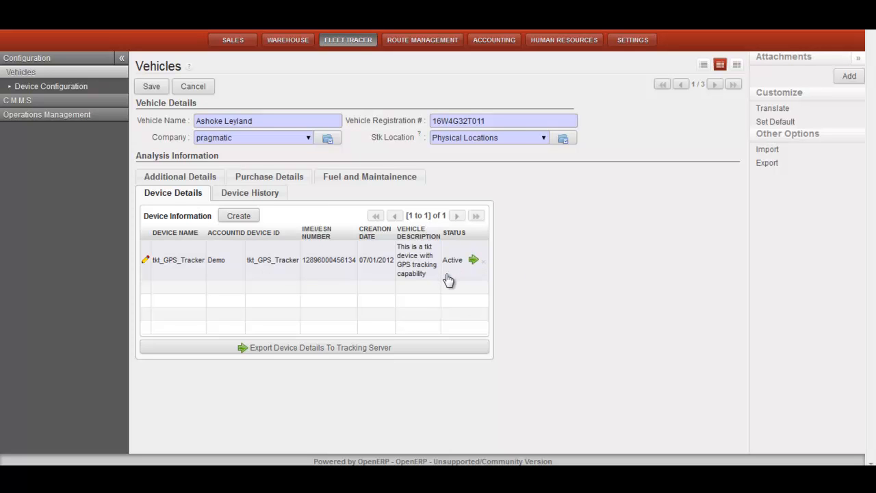
Switch to the Pragmatic GPS Tracking site, show the vehicle's location on the map, and examine its date, coordinates and address.
scroll(449, 279, "up", 1)
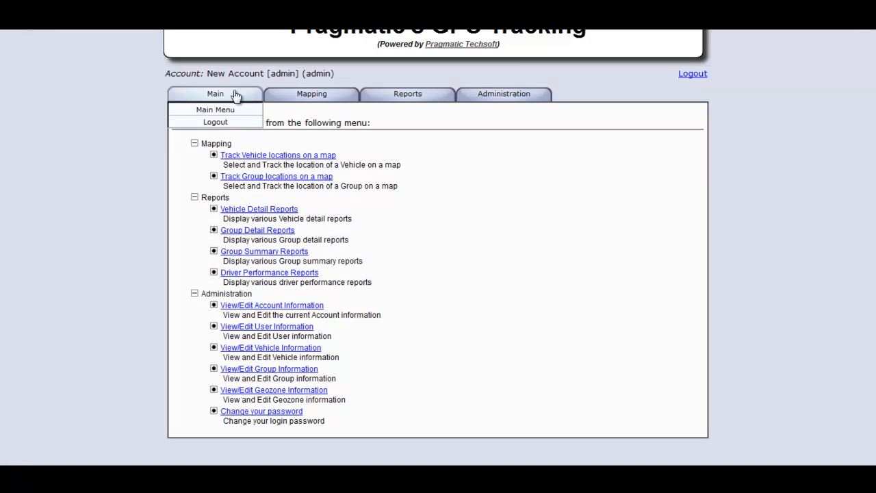
left_click(273, 156)
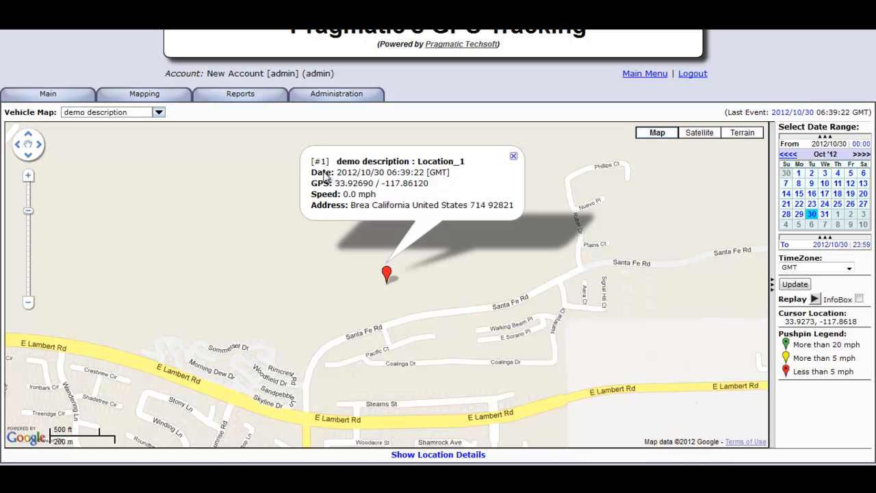
left_click_drag(359, 177, 408, 176)
left_click_drag(334, 183, 428, 186)
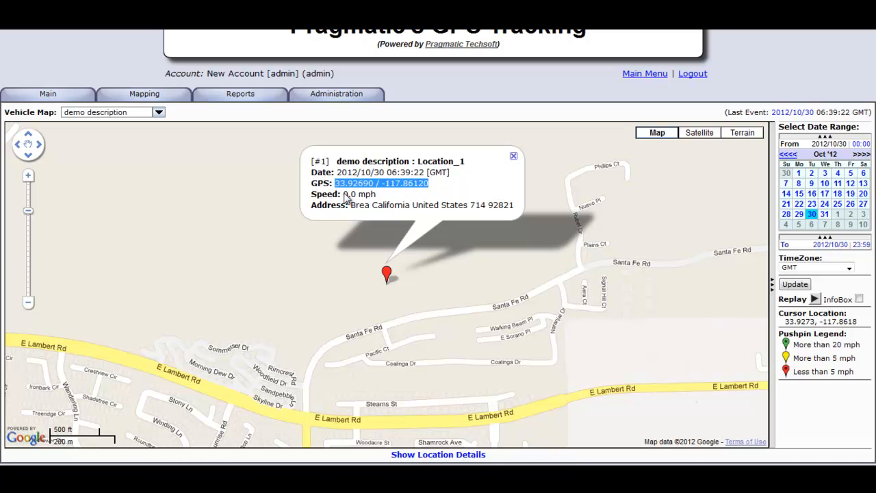
left_click_drag(347, 205, 441, 206)
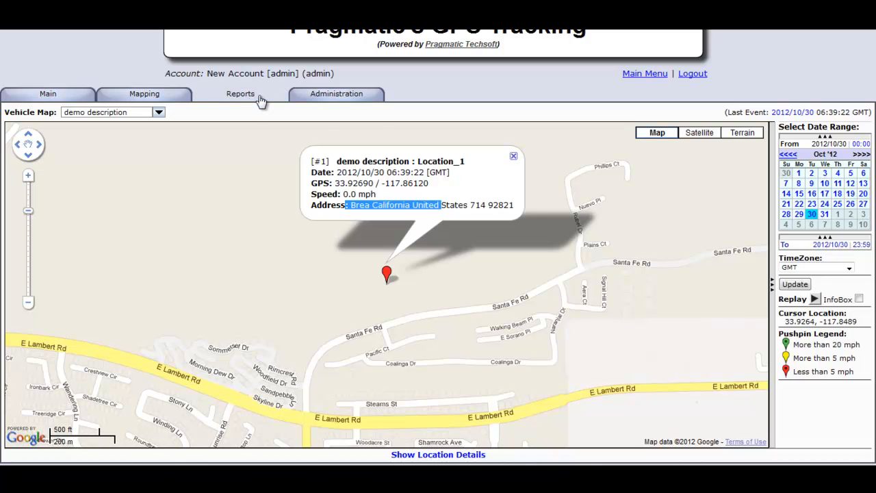
Switch back to OpenERP and view the device history of the Ashoke Leyland vehicle.
left_click(329, 98)
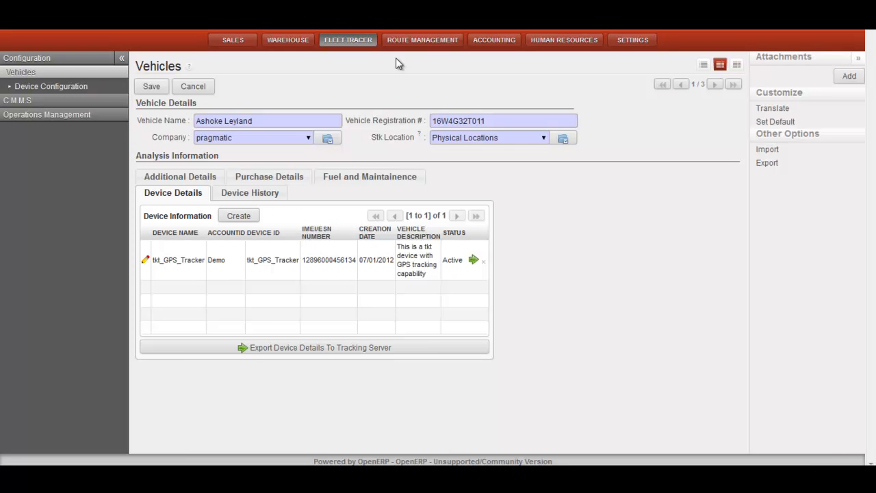
left_click(238, 195)
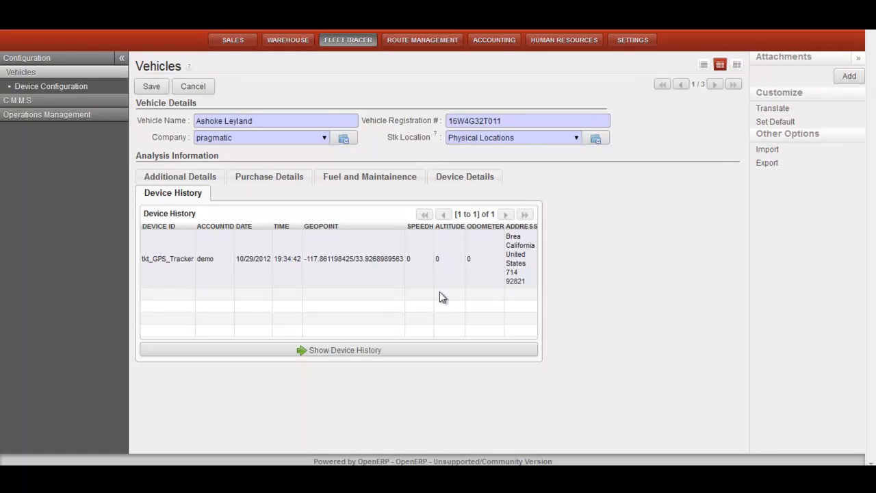
View the Service Templates form within the C.M.M.S service configuration.
left_click(17, 100)
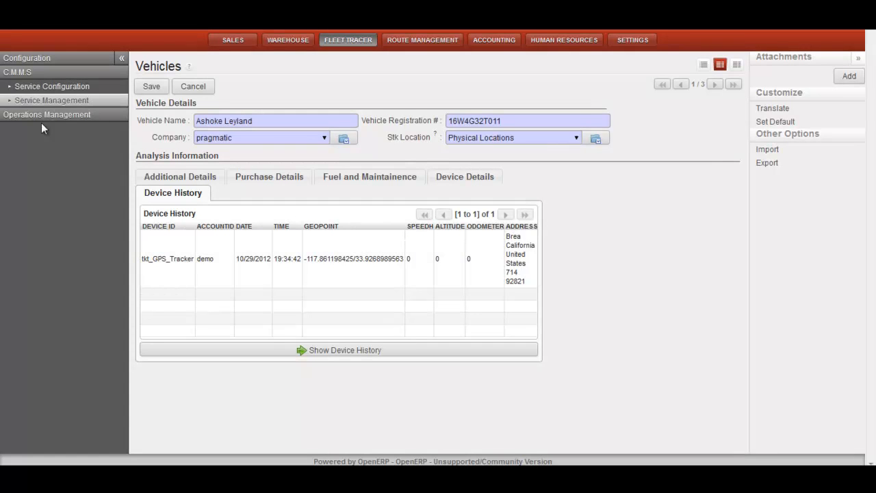
left_click(51, 89)
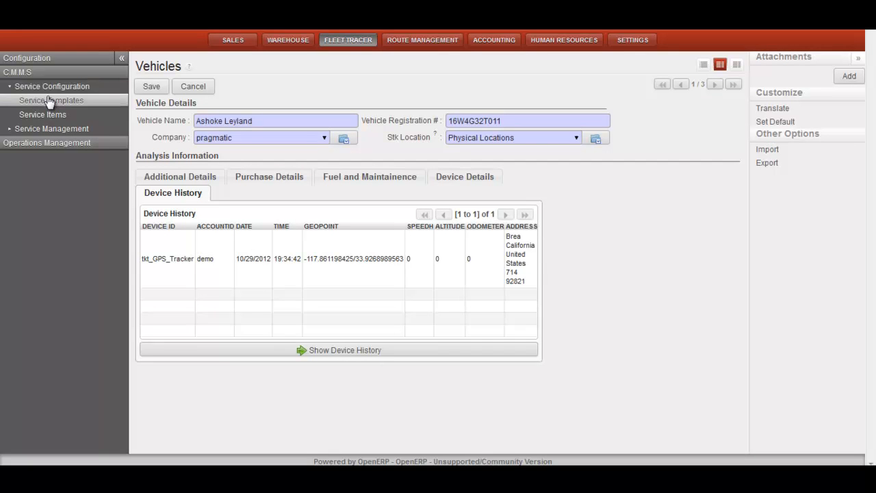
left_click(49, 102)
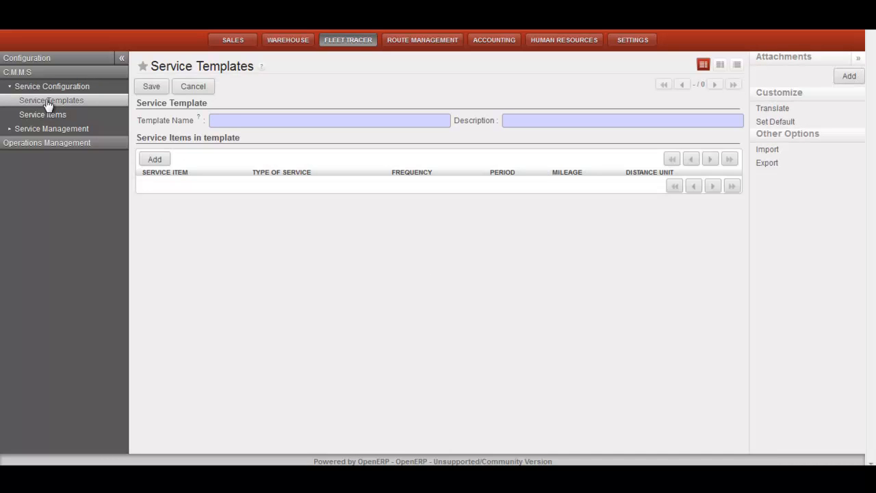
Start a new fuel log entry in Operations Management and examine its vehicle, odometer, responsible employee and fuelling fields.
left_click(21, 142)
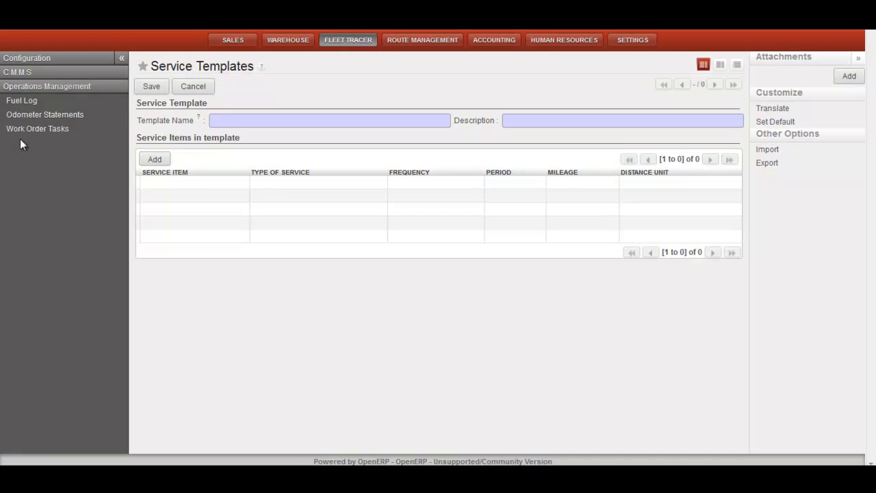
left_click(22, 101)
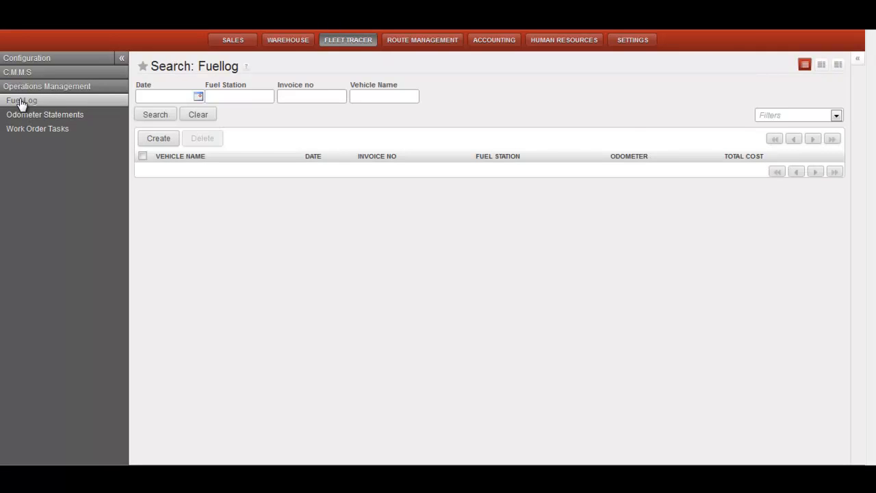
left_click(155, 137)
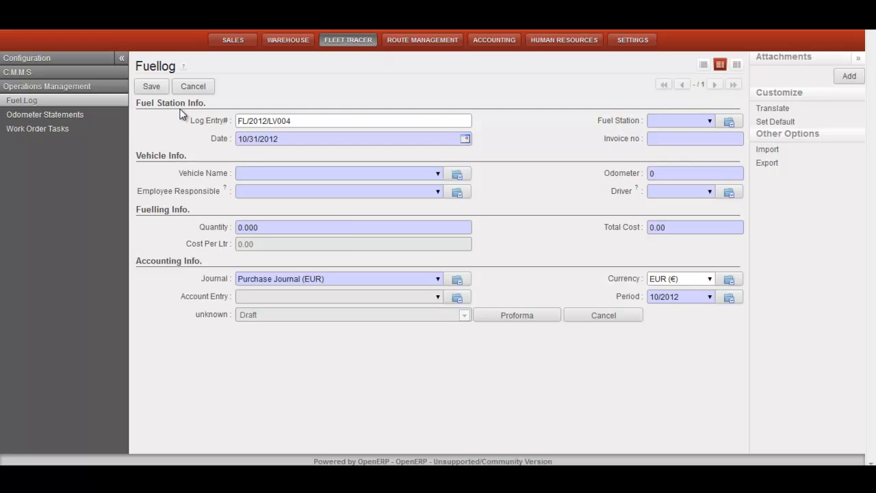
left_click(437, 174)
left_click_drag(658, 174, 543, 185)
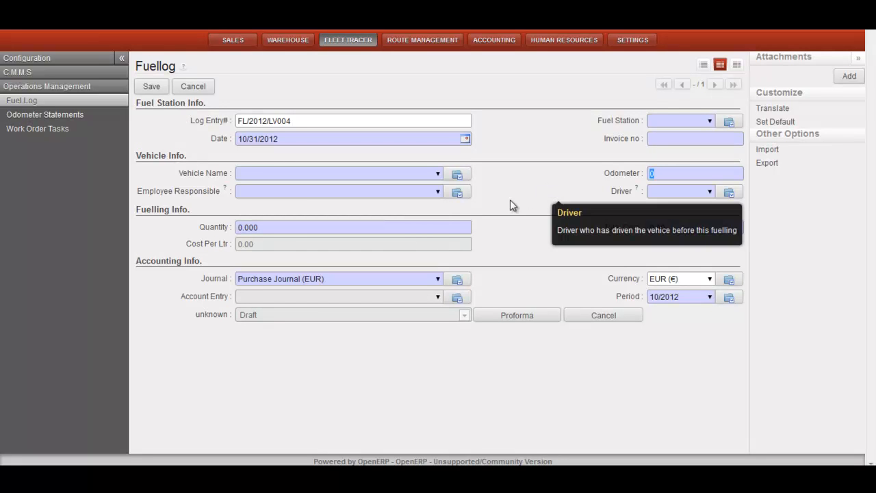
left_click(439, 193)
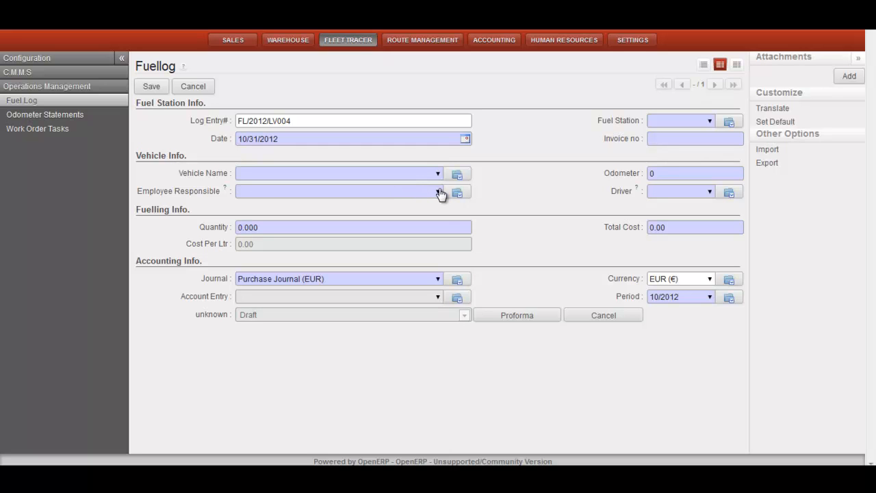
left_click(439, 193)
left_click(324, 230)
left_click_drag(244, 216, 213, 218)
View the Odometer Statements form and the Work Order Tasks form in Operations Management.
left_click(53, 116)
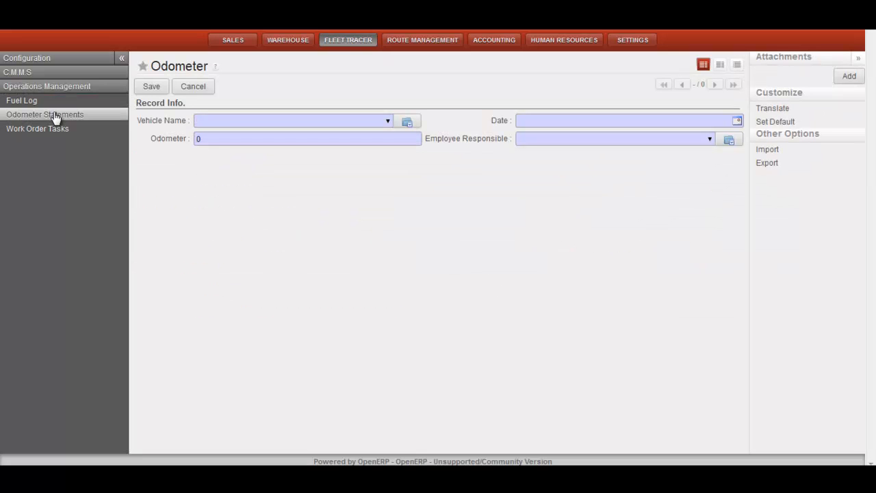
left_click(48, 128)
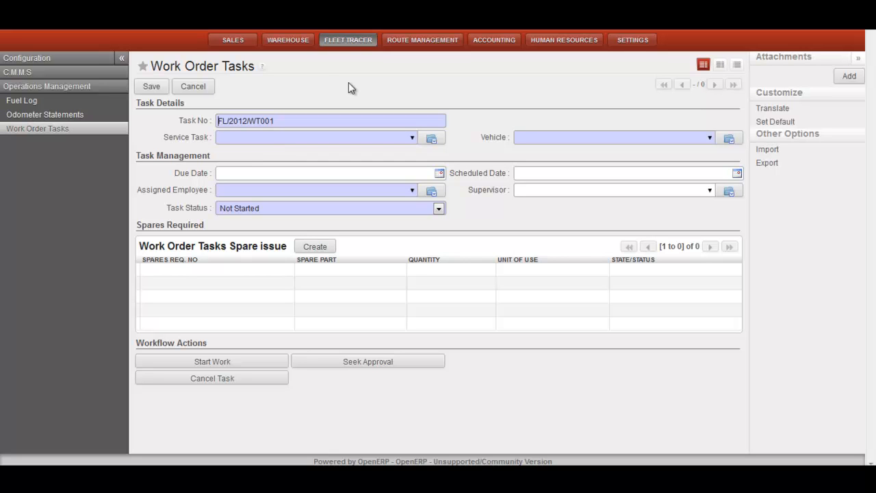
Start a new Select Two Address record in Route Management, trying Employee as the source address type before choosing Partner.
left_click(411, 43)
left_click(159, 117)
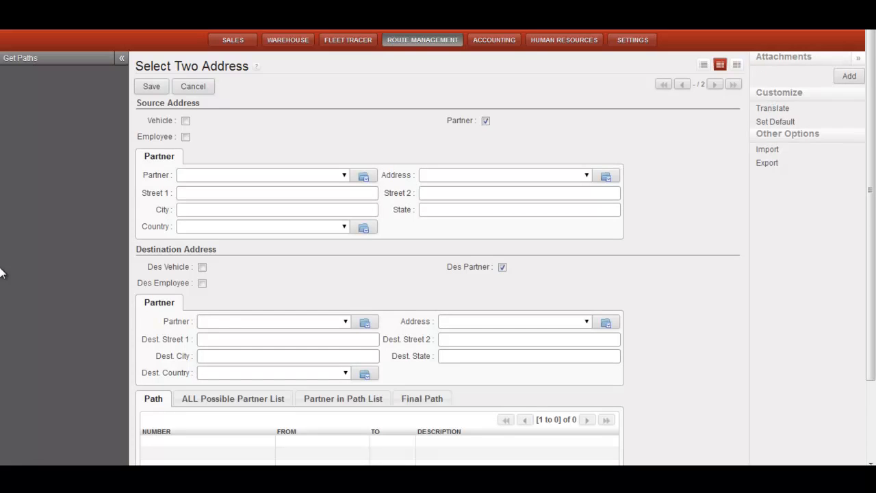
left_click(185, 137)
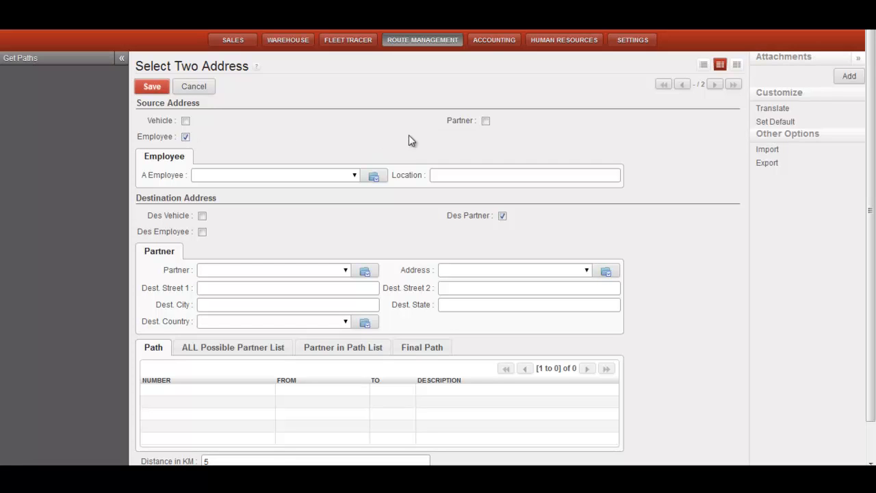
left_click(485, 120)
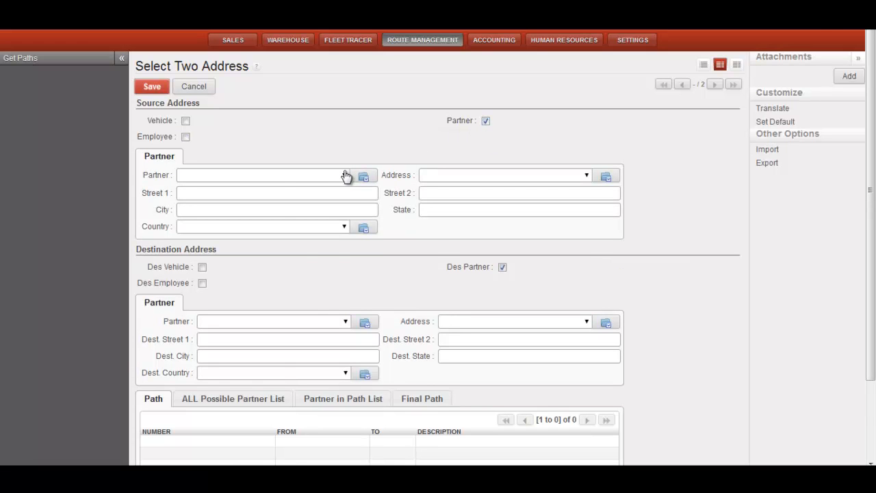
Set the source partner to Centrale d'achats BML and choose the United Kingdom contact as the destination partner.
left_click(345, 176)
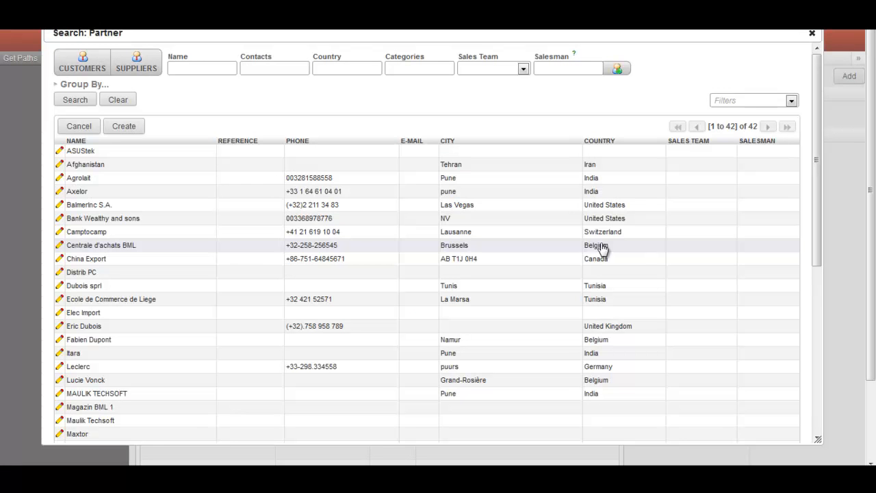
left_click(601, 246)
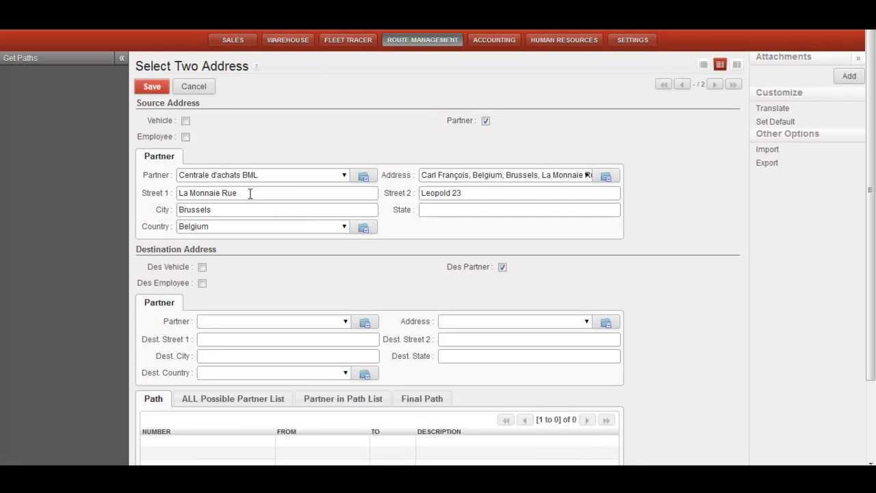
left_click(347, 321)
left_click(250, 429)
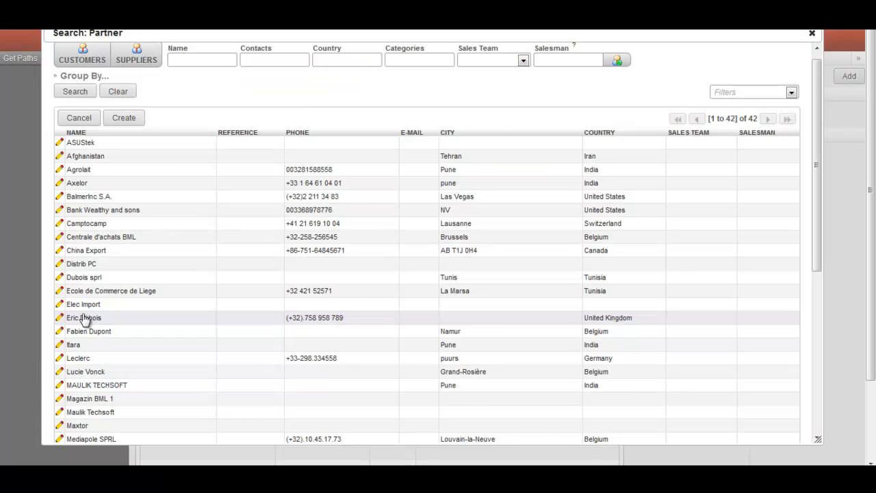
left_click(83, 318)
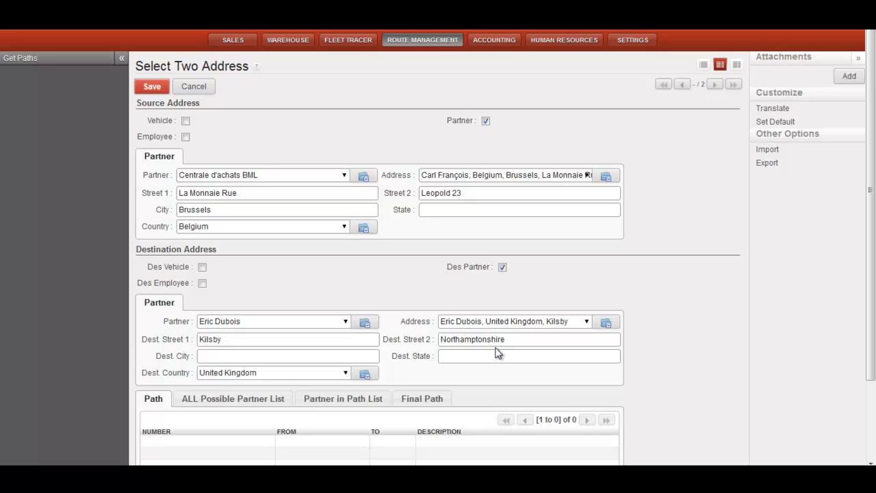
Get the path between the source and destination partner addresses and review the listed route directions.
scroll(496, 352, "down", 3)
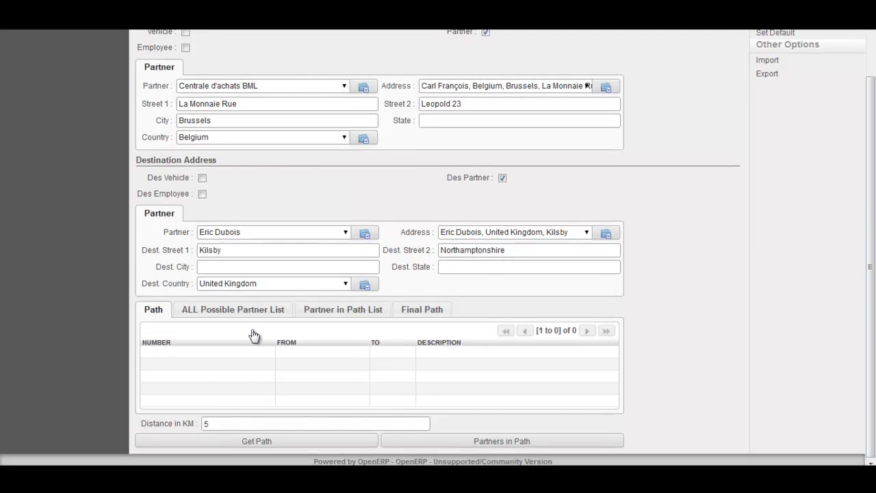
left_click(266, 442)
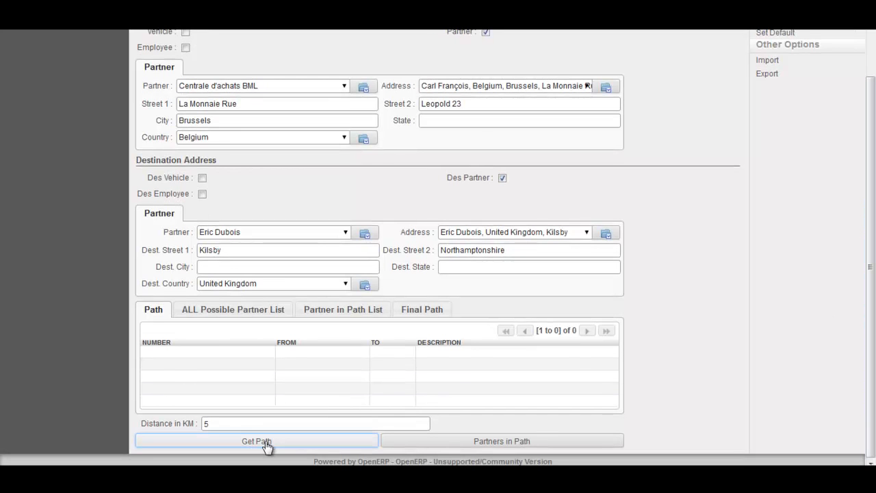
scroll(267, 446, "down", 5)
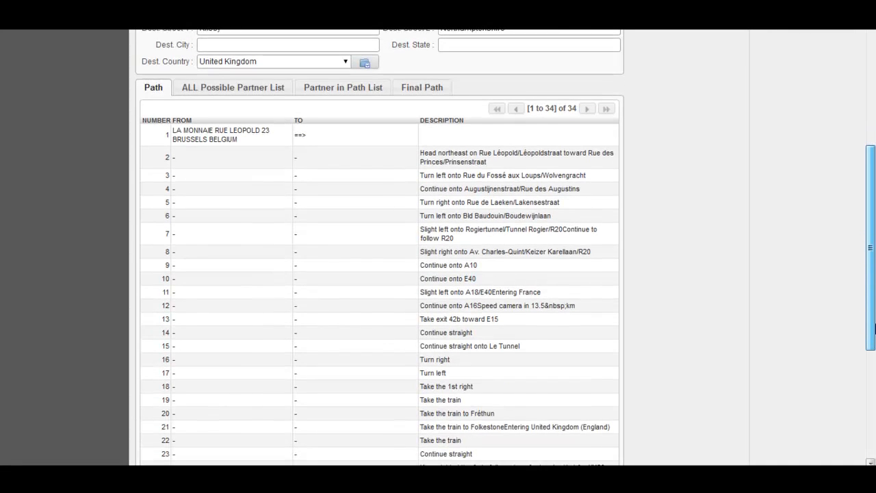
left_click_drag(875, 329, 874, 347)
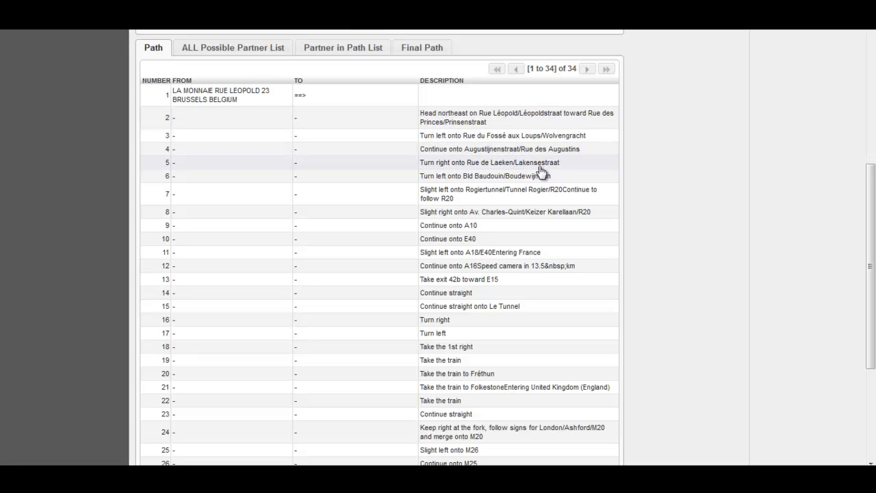
Open the map of the route between the two addresses and check the route's distance in kilometres.
left_click_drag(873, 198, 868, 303)
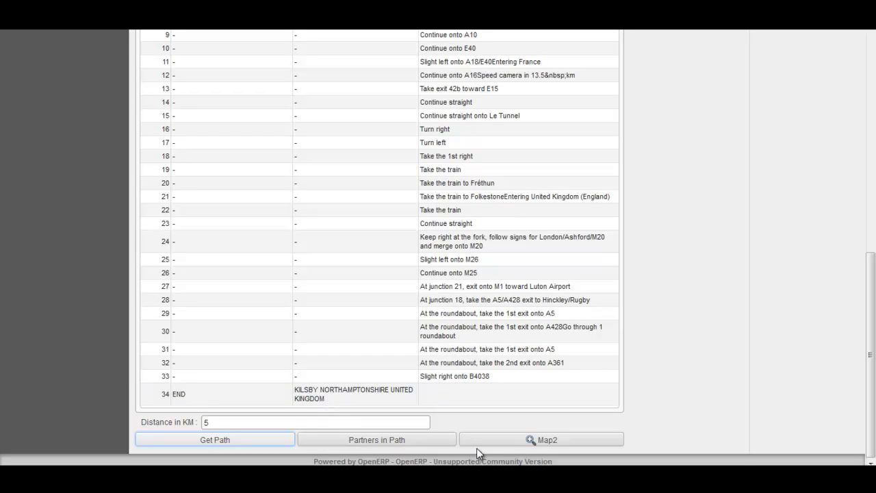
left_click(547, 444)
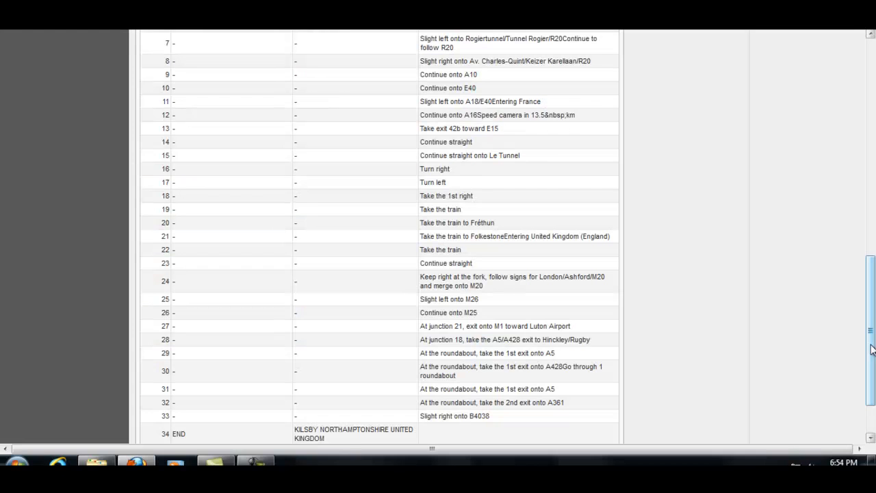
left_click_drag(871, 349, 872, 395)
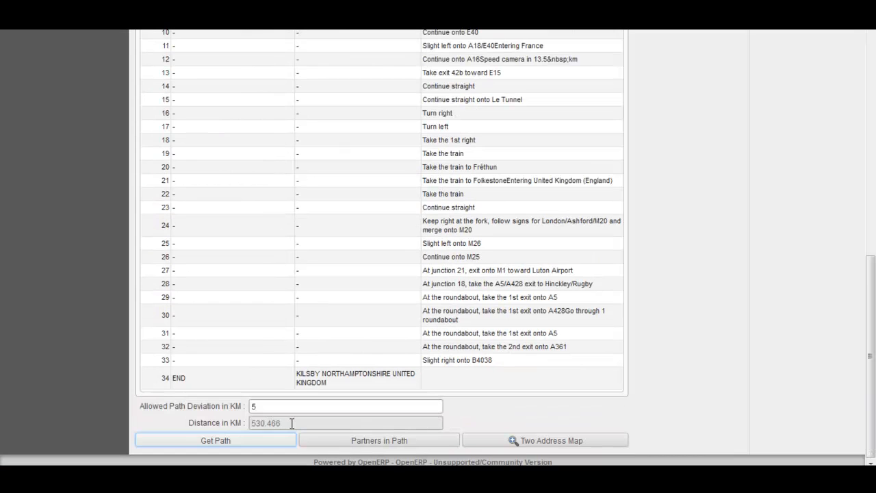
left_click_drag(292, 422, 239, 424)
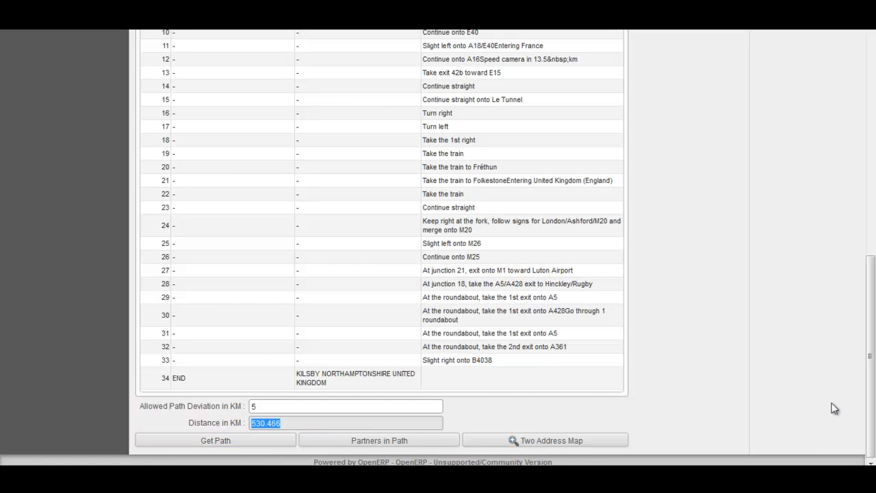
scroll(383, 246, "up", 5)
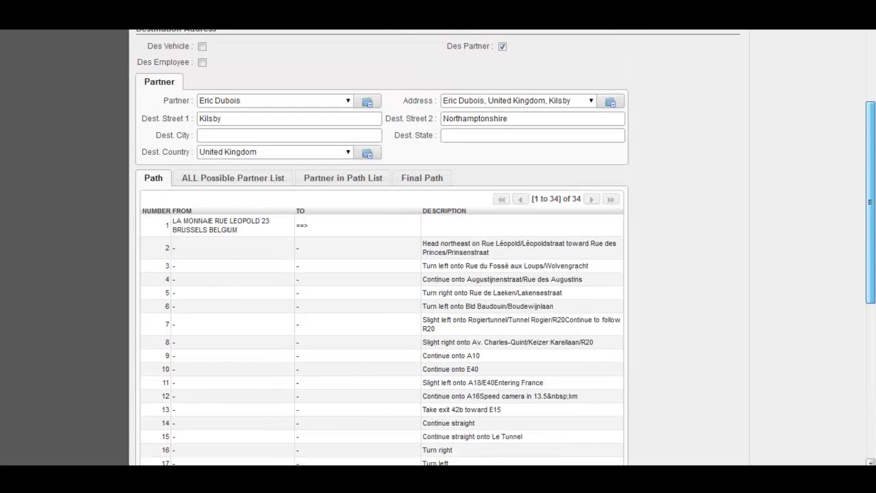
Show the list of all possible partners and set the allowed path deviation to 150 km.
left_click(207, 228)
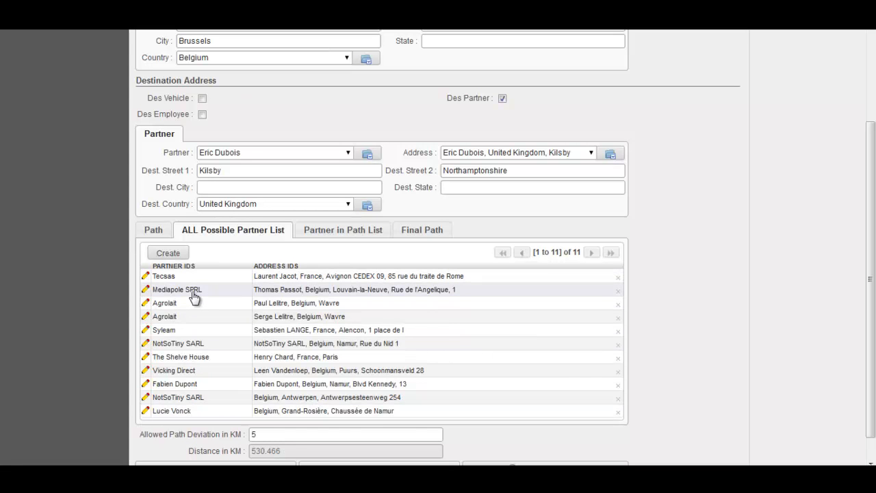
left_click_drag(261, 434, 250, 435)
left_click(251, 434)
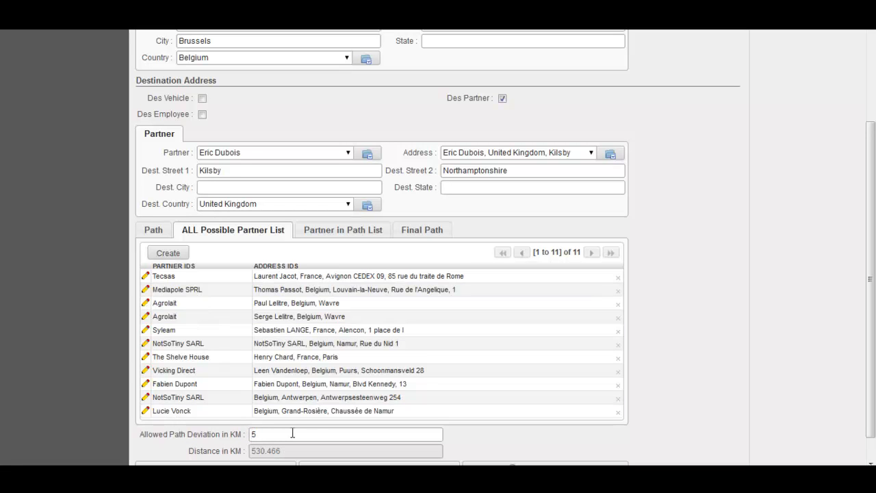
type("1")
left_click(292, 434)
type("0")
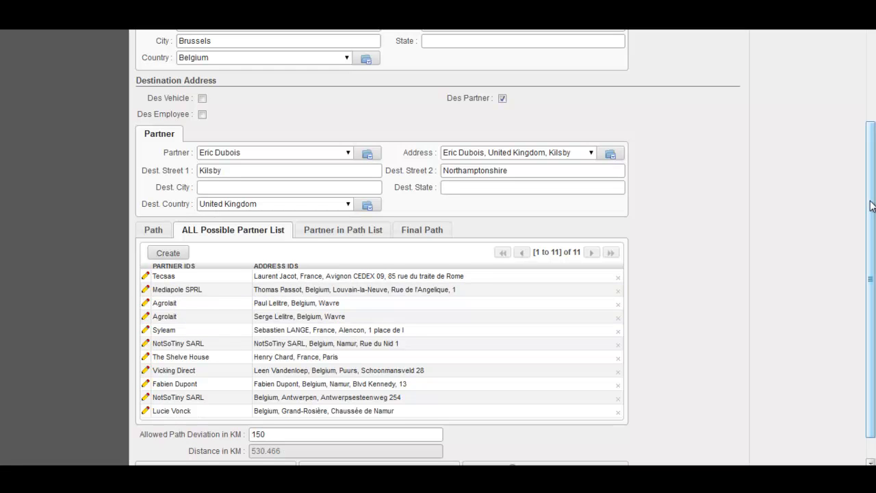
Compute the partners in path for the allowed deviation and show the Partner in Path List.
scroll(871, 204, "down", 2)
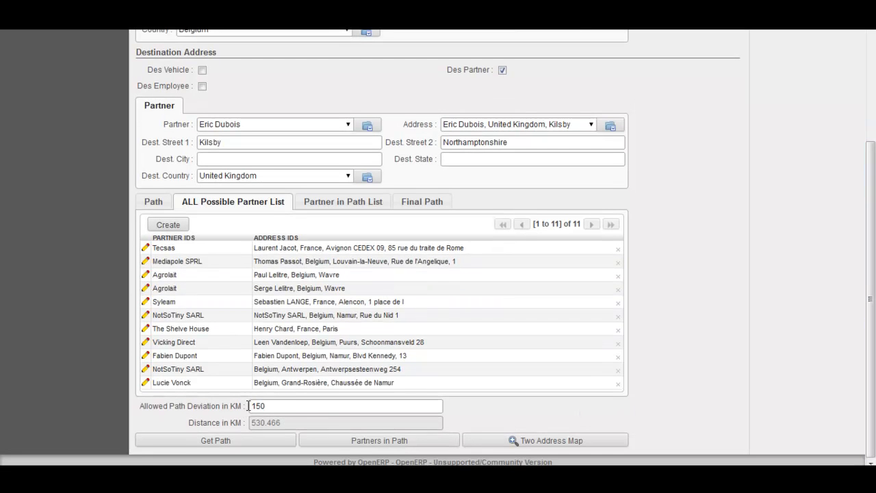
left_click(361, 440)
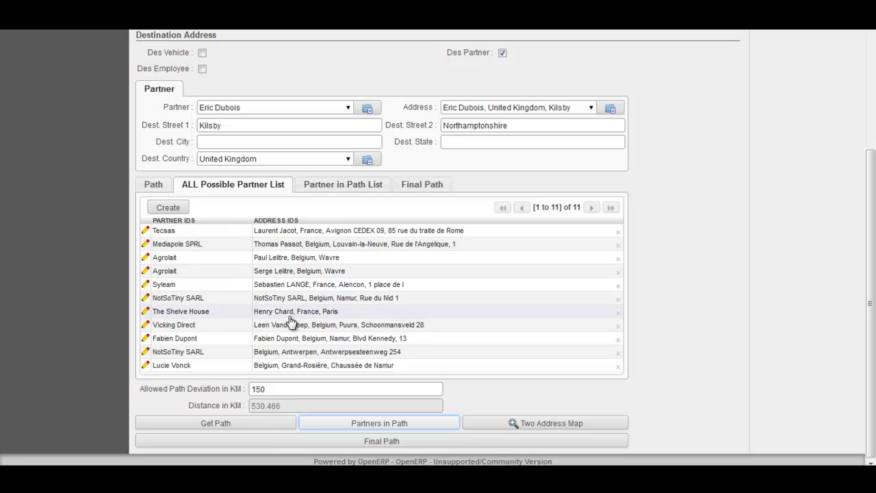
left_click(346, 184)
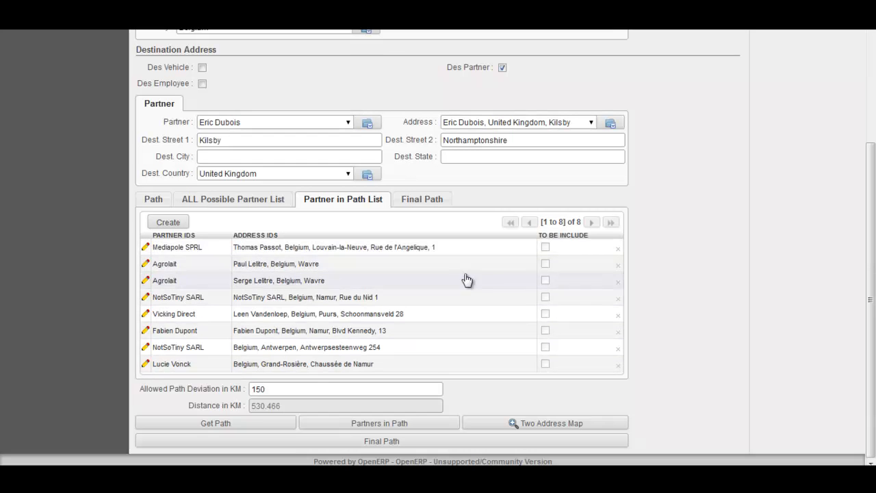
Mark the second Agrolait address in Wavre and the individual partners in Namur and Grand-Rosière for inclusion in the path.
left_click(146, 281)
left_click(151, 70)
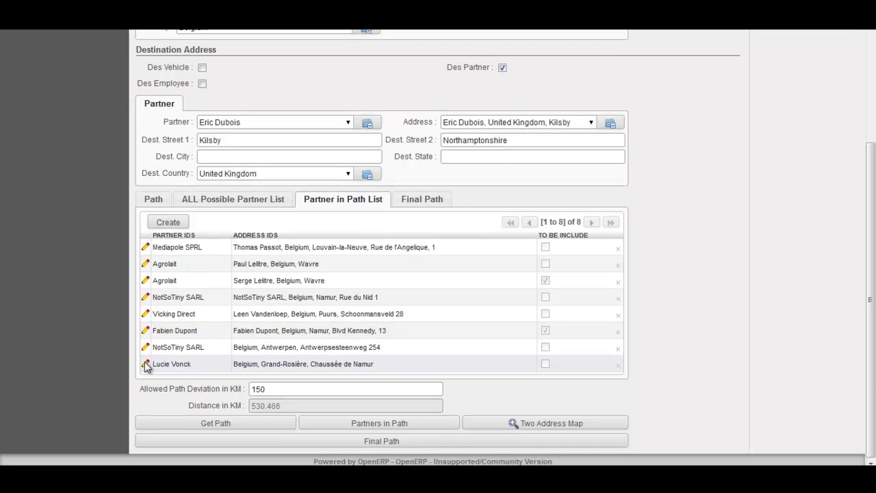
left_click(145, 364)
left_click(196, 104)
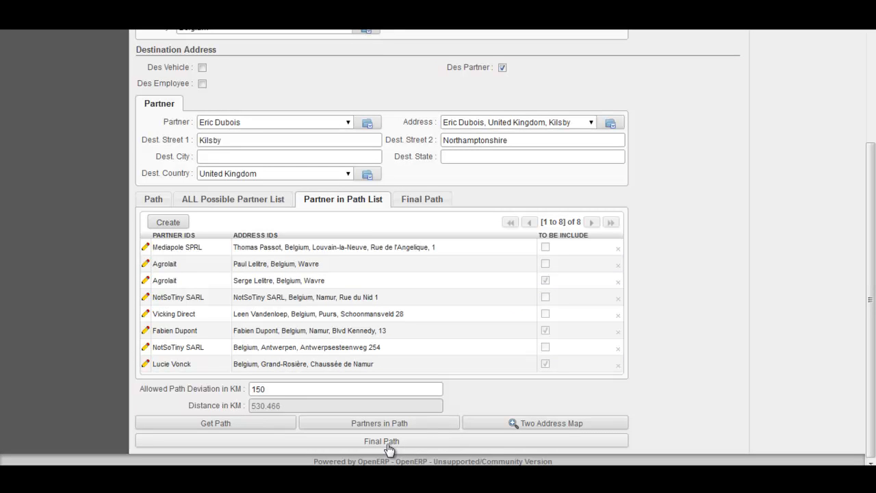
Generate the final path through the included partners and compare its total distance with the direct distance.
double_click(287, 409)
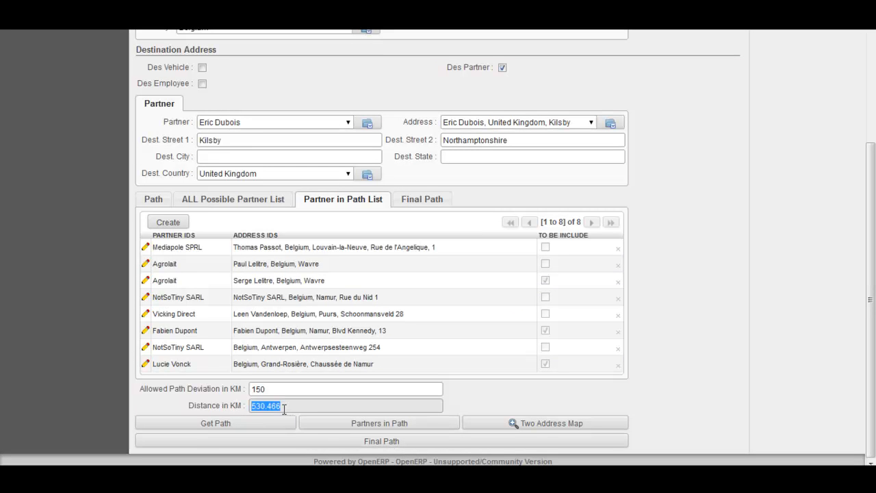
left_click(362, 443)
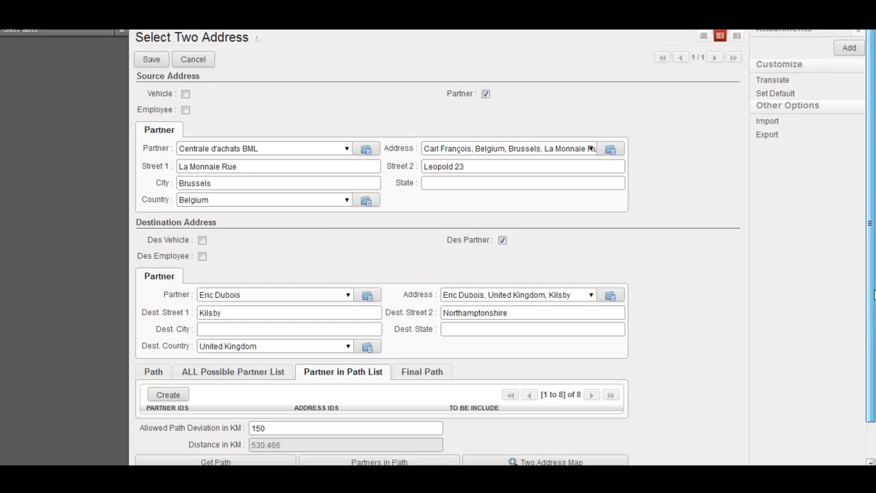
scroll(746, 309, "down", 3)
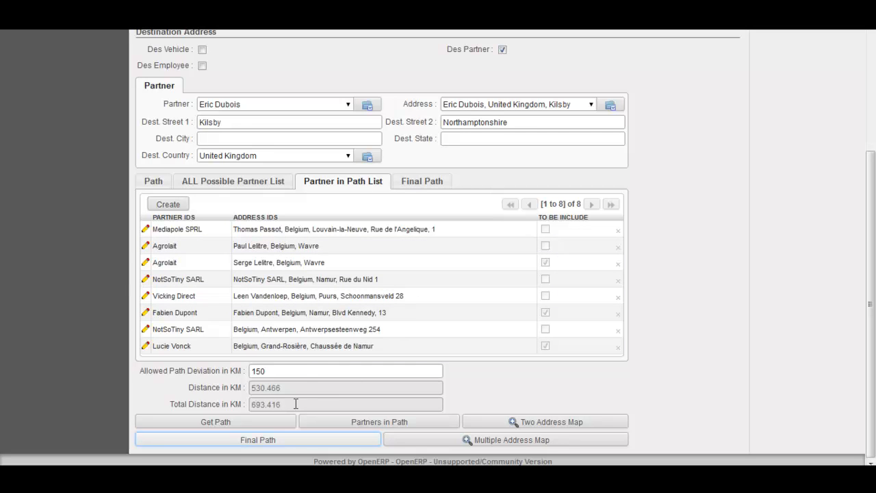
left_click_drag(293, 404, 242, 404)
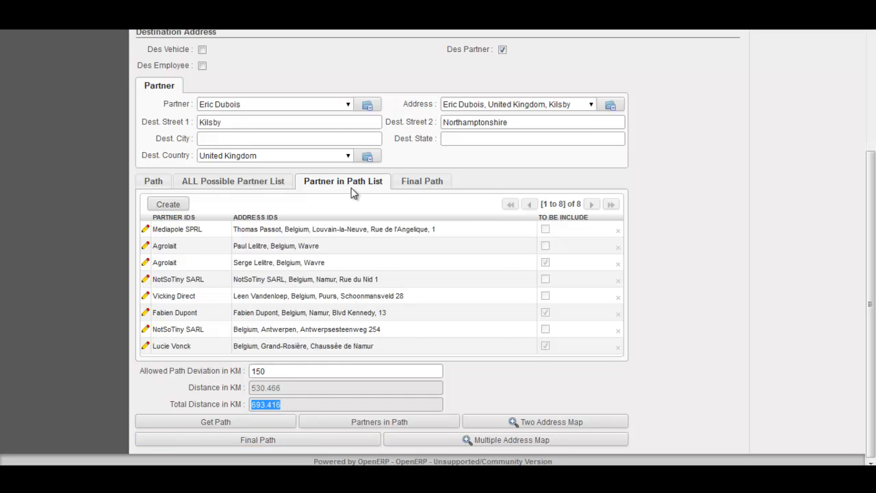
Review the Final Path directions through to the last entry and open the Multiple Address Map.
left_click(419, 180)
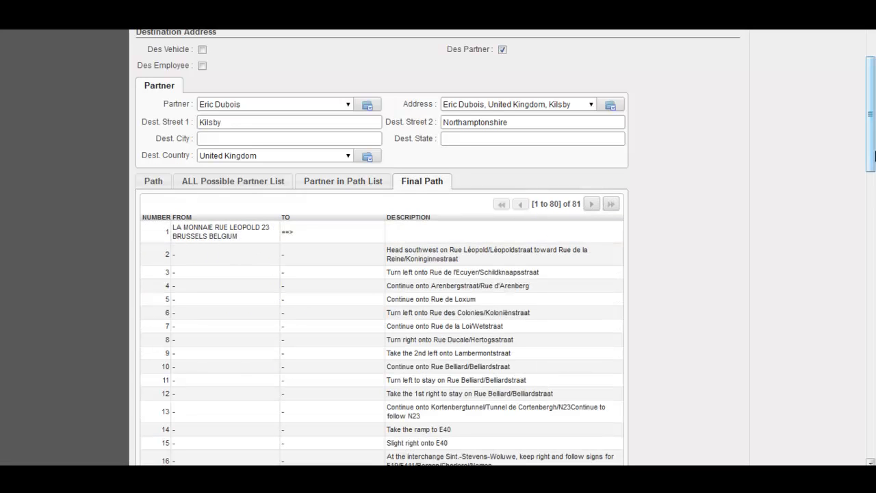
left_click_drag(872, 169, 873, 327)
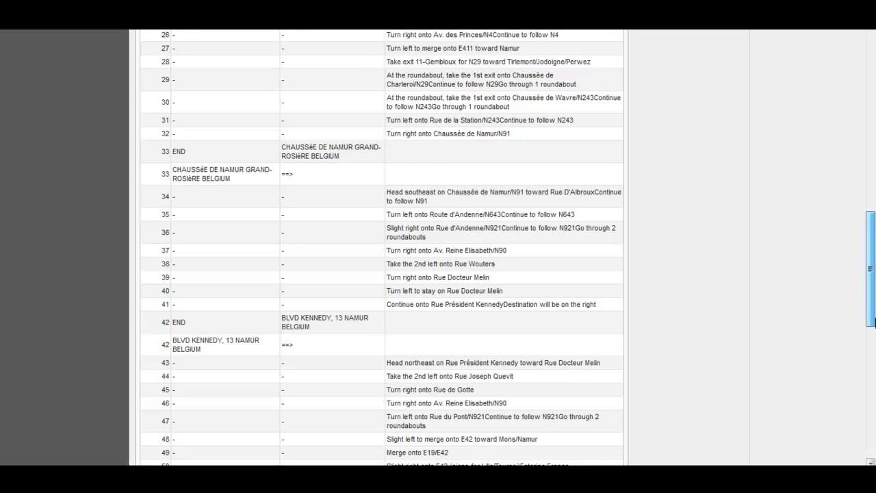
left_click_drag(874, 322, 873, 452)
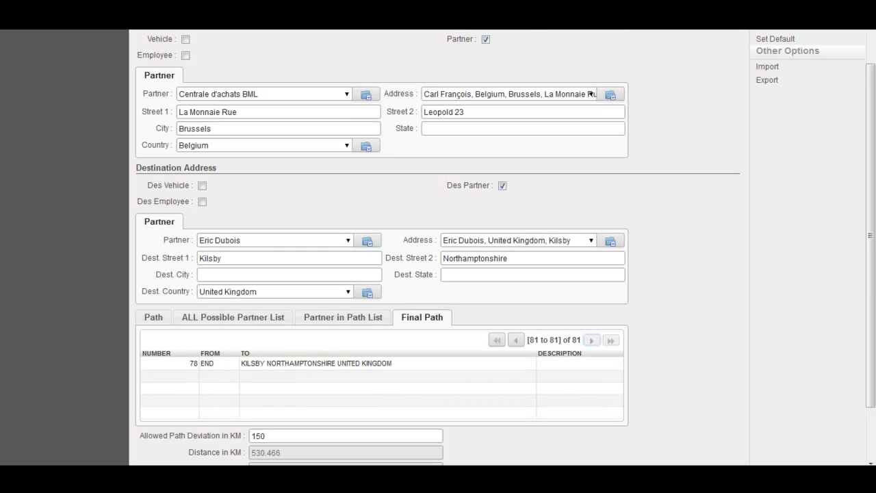
left_click_drag(872, 250, 873, 365)
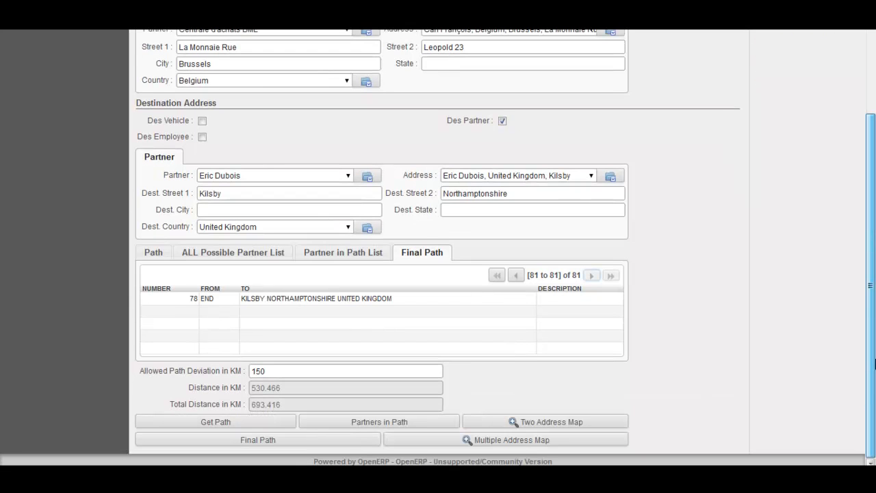
left_click(519, 444)
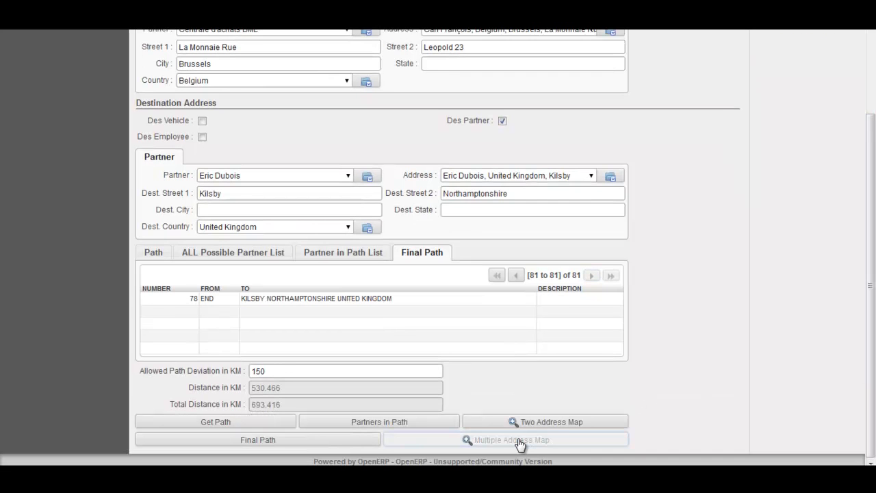